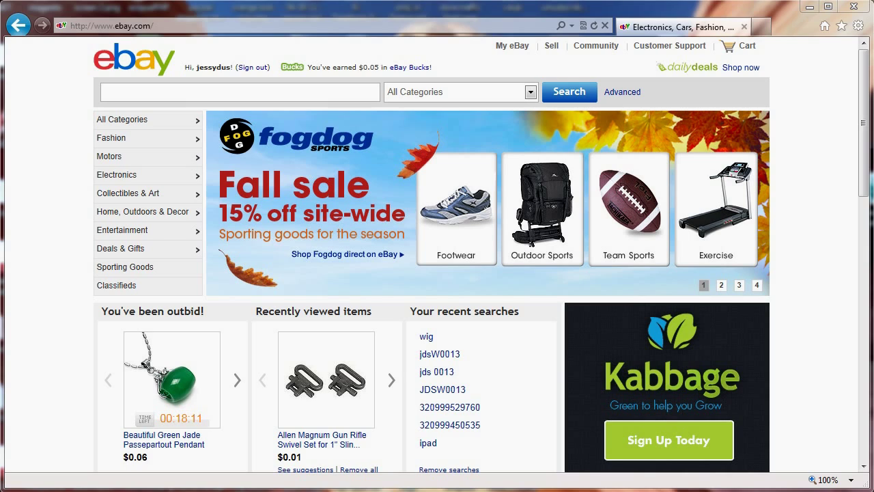
# Go from the eBay home page into Motors via the left category list.
pyautogui.click(155, 28)
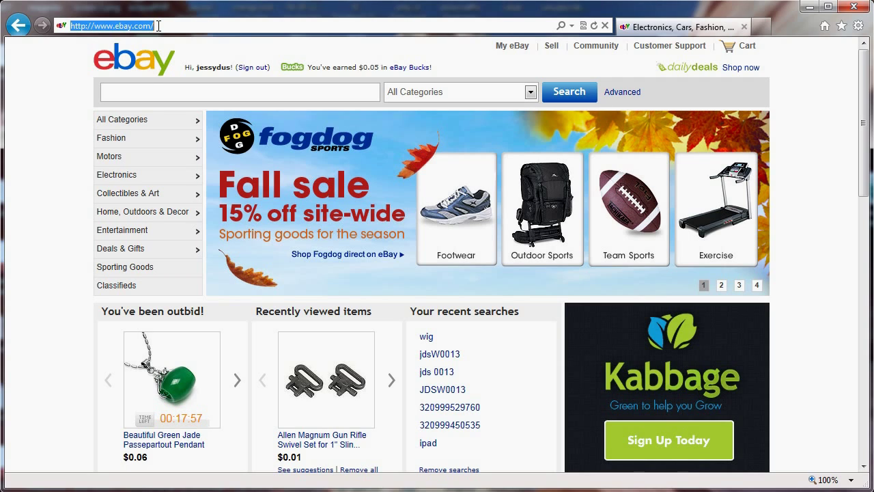
pyautogui.click(121, 159)
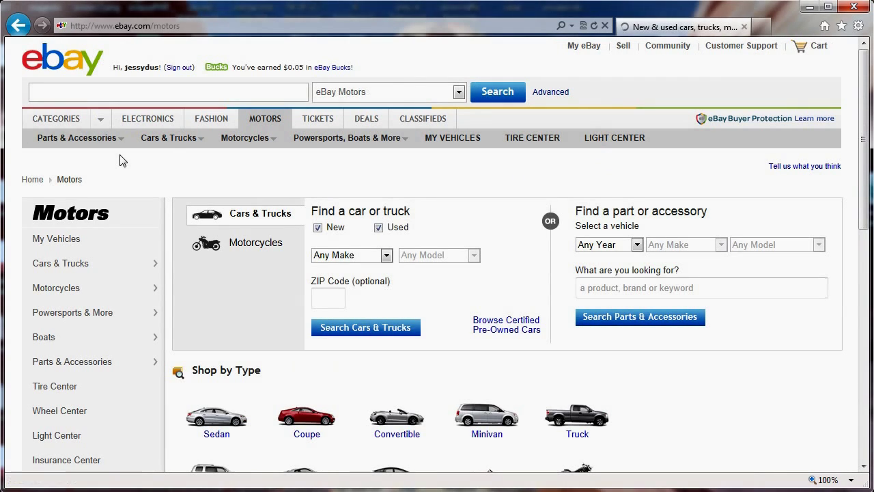
# Return to the eBay home page and open the recently viewed Allen Magnum swivel set listing.
pyautogui.click(186, 26)
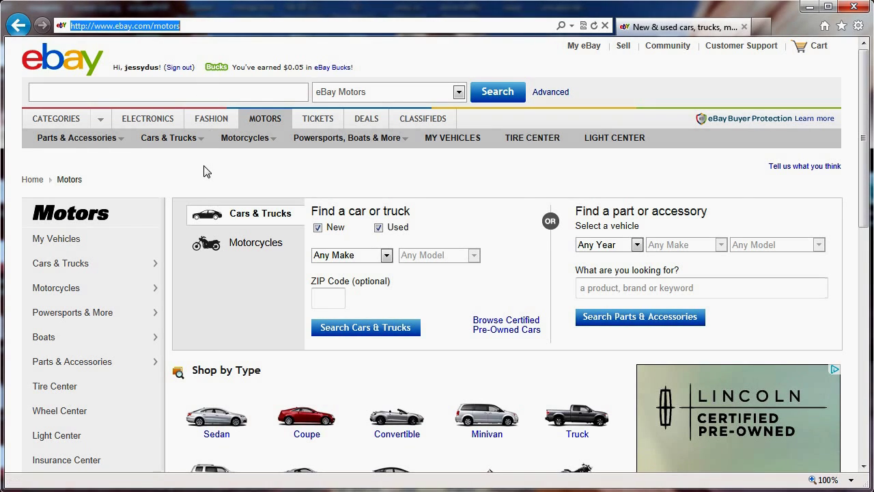
pyautogui.hotkey('alt', 'Left')
pyautogui.click(347, 383)
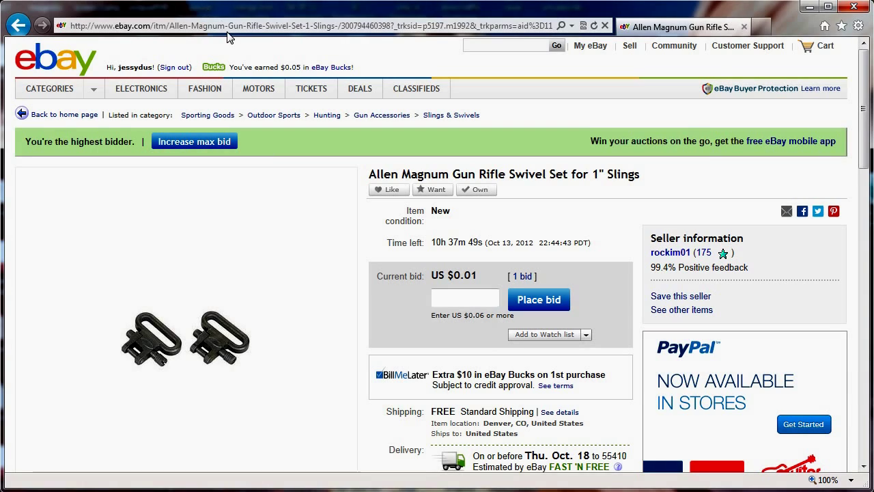
pyautogui.click(397, 28)
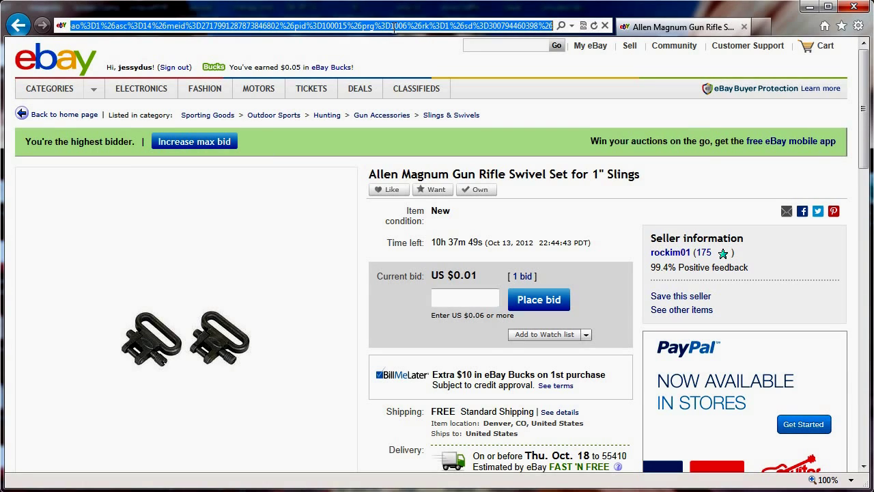
pyautogui.click(146, 26)
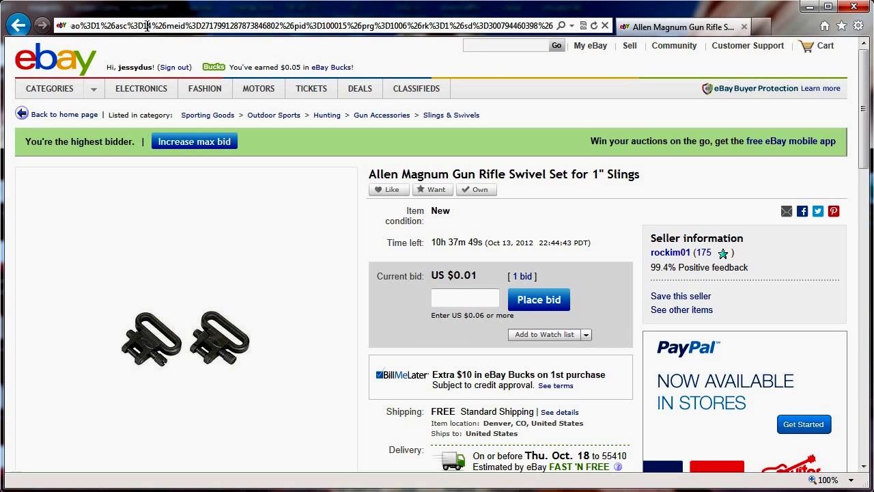
pyautogui.press('Left')
pyautogui.press('Left')
pyautogui.press('Left')
pyautogui.press('Left')
pyautogui.press('Left')
pyautogui.press('Left')
pyautogui.press('Left')
pyautogui.press('Left')
pyautogui.press('Left')
pyautogui.press('Left')
pyautogui.press('Left')
pyautogui.press('Left')
pyautogui.press('Left')
pyautogui.press('Left')
pyautogui.press('Left')
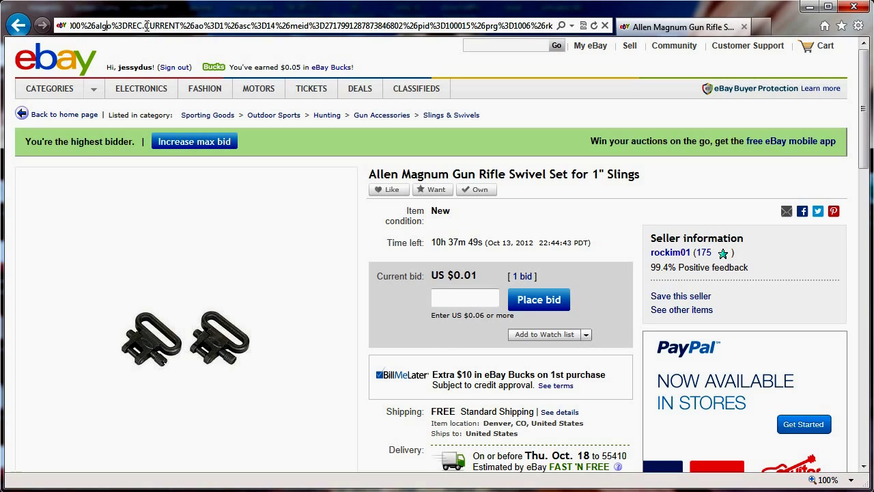
pyautogui.press('Left')
pyautogui.press('Left')
pyautogui.press('Left')
pyautogui.press('Left')
pyautogui.press('Left')
pyautogui.press('Left')
pyautogui.press('Left')
pyautogui.press('Left')
pyautogui.press('Left')
pyautogui.press('Left')
pyautogui.press('Left')
pyautogui.press('Left')
pyautogui.press('Left')
pyautogui.press('Left')
pyautogui.press('Left')
pyautogui.press('Left')
pyautogui.press('Left')
pyautogui.press('Left')
pyautogui.press('Left')
pyautogui.press('Left')
pyautogui.press('Left')
pyautogui.press('Left')
pyautogui.press('Left')
pyautogui.press('Left')
pyautogui.press('Left')
pyautogui.press('Left')
pyautogui.press('Left')
pyautogui.press('Left')
pyautogui.press('Left')
pyautogui.press('Left')
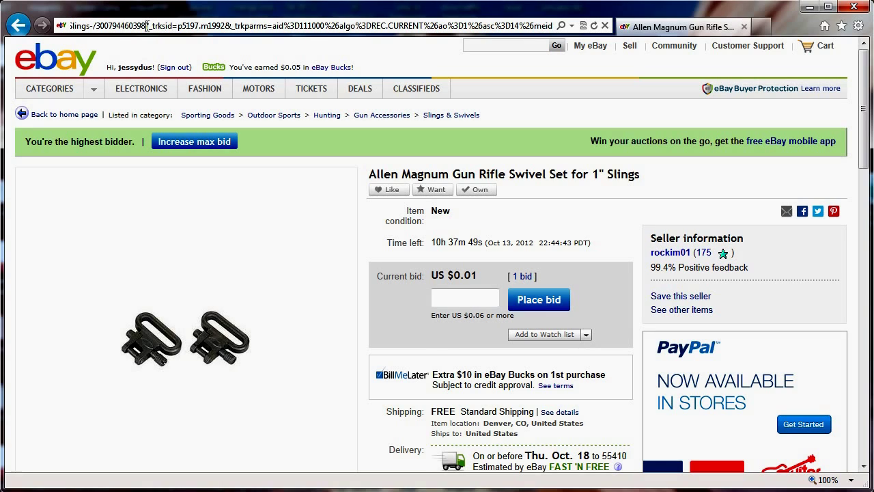
pyautogui.press('Left')
pyautogui.press('Left')
pyautogui.press('Left')
pyautogui.press('Left')
pyautogui.press('Left')
pyautogui.press('Left')
pyautogui.press('Left')
pyautogui.press('Left')
pyautogui.press('Left')
pyautogui.press('Left')
pyautogui.press('Left')
pyautogui.press('Left')
pyautogui.press('Left')
pyautogui.press('Left')
pyautogui.press('Left')
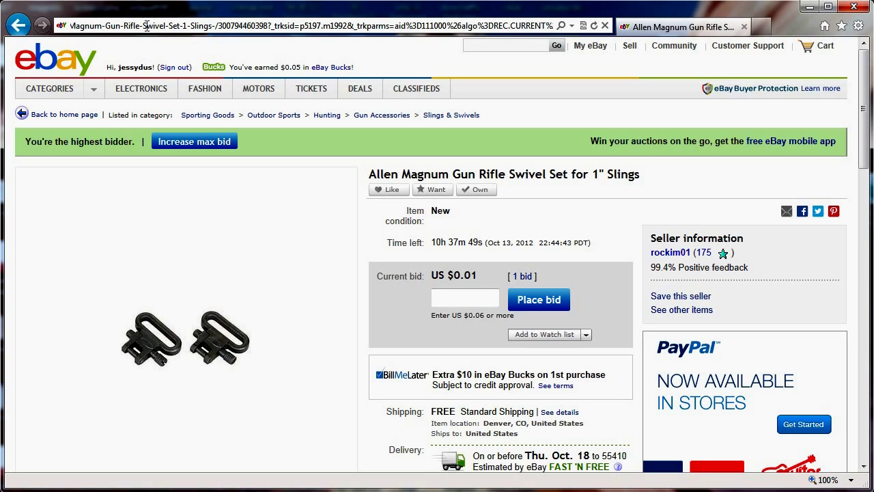
pyautogui.hotkey('ctrl', 'a')
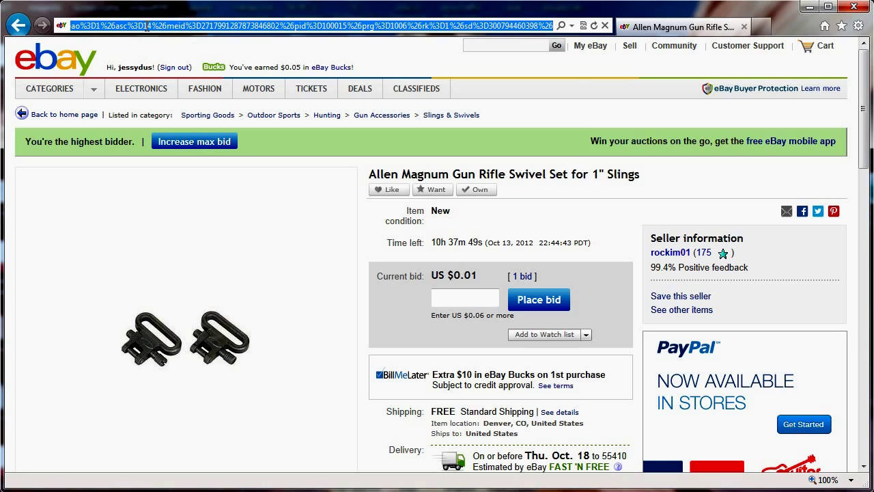
pyautogui.press('Delete')
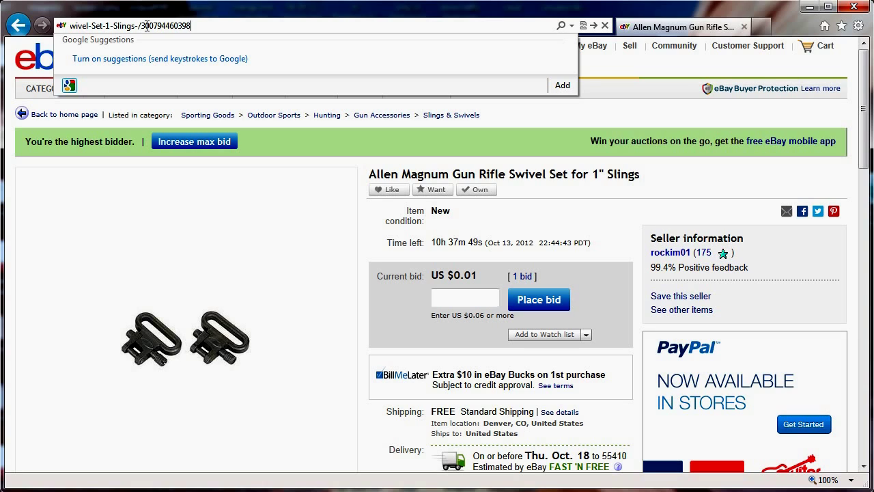
pyautogui.press('Return')
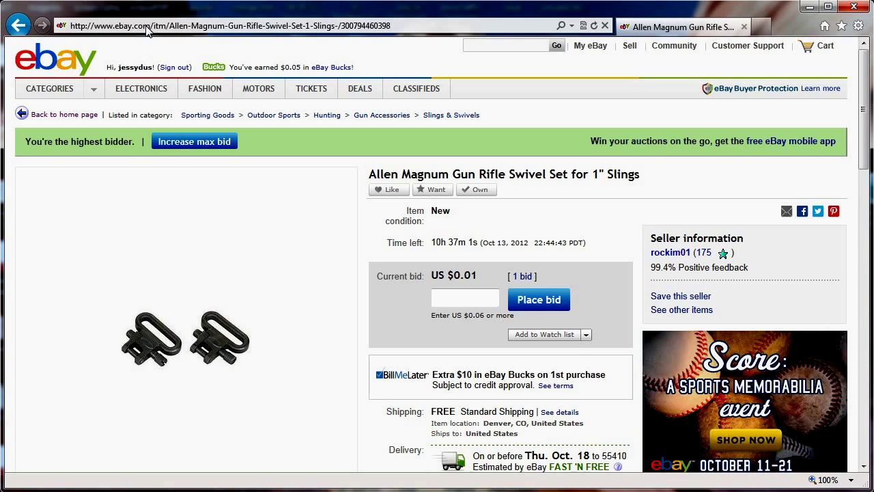
# Append '?' to the listing address and load it, then reopen the swivel set from home page recently viewed items.
pyautogui.click(400, 26)
pyautogui.hotkey('ctrl', 'c')
pyautogui.click(405, 27)
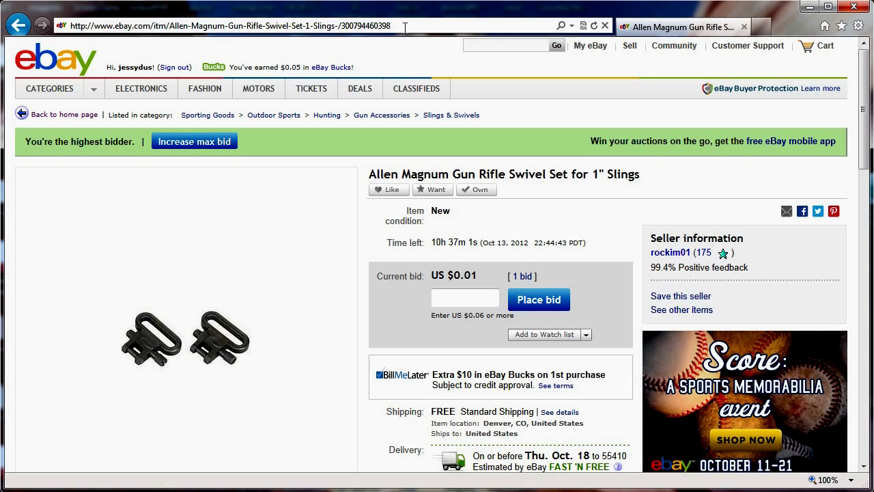
pyautogui.write('?')
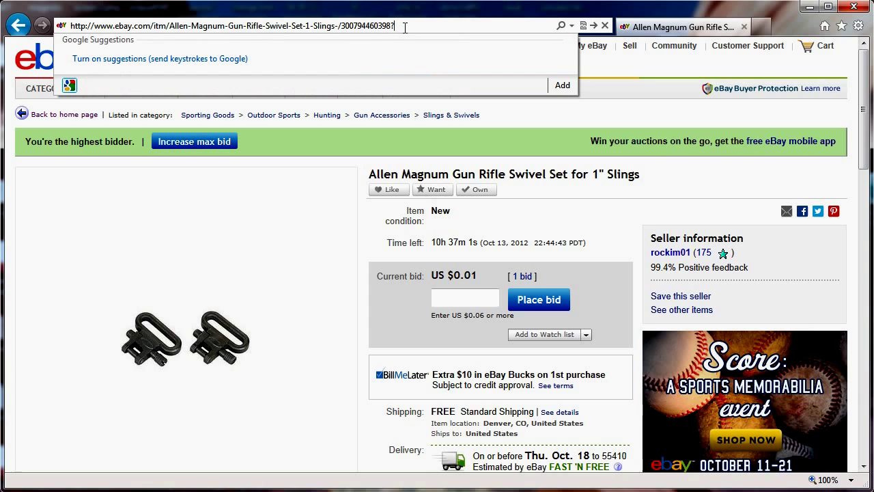
pyautogui.press('Return')
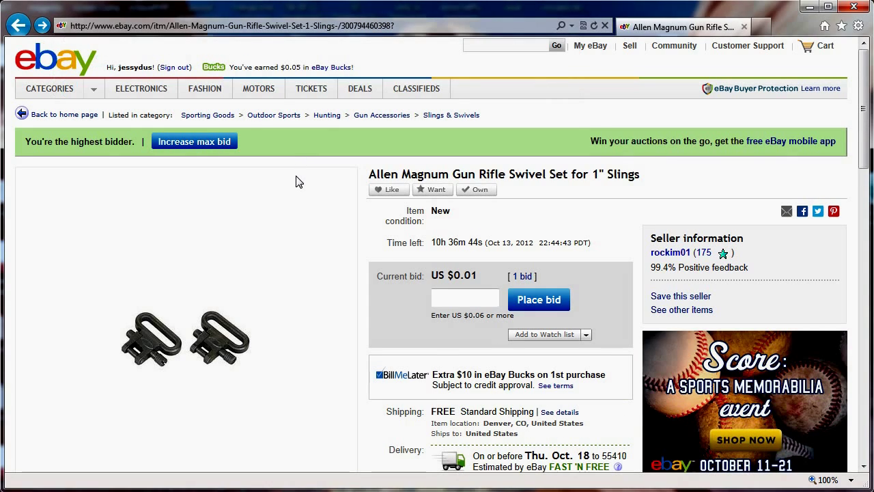
pyautogui.hotkey('alt', 'Home')
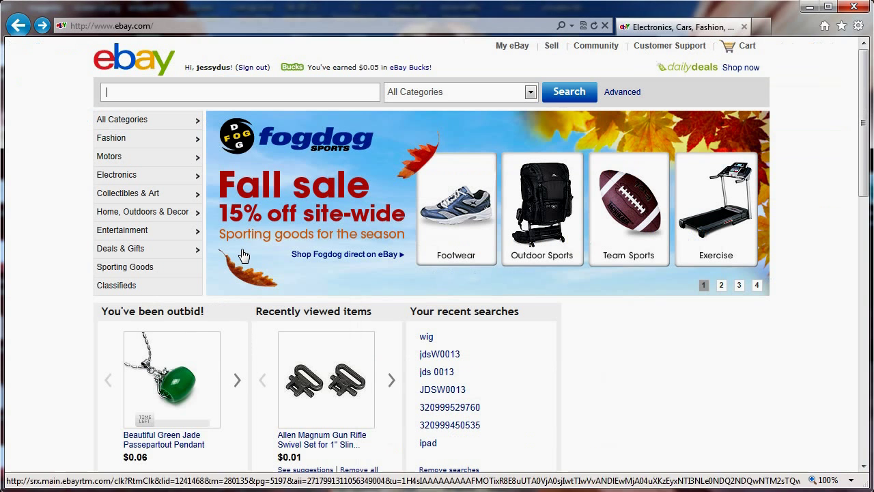
pyautogui.click(334, 386)
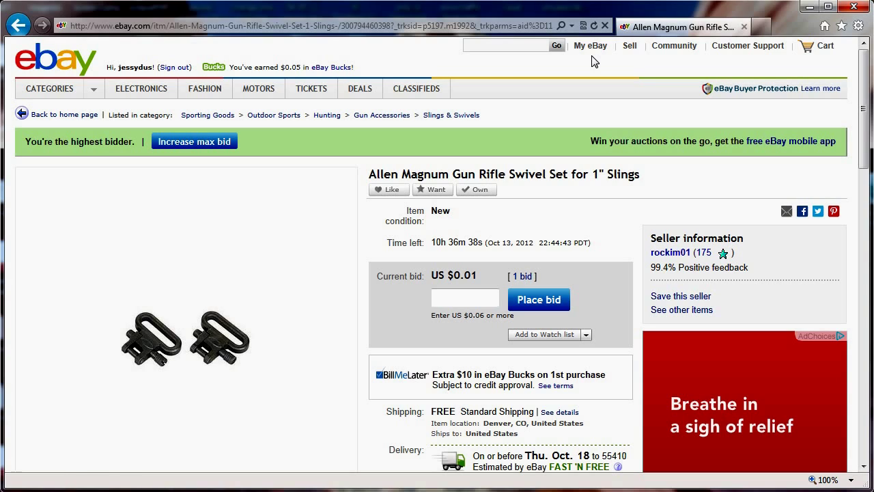
# Replace the address with the pasted short swivel set item address and load it.
pyautogui.click(285, 22)
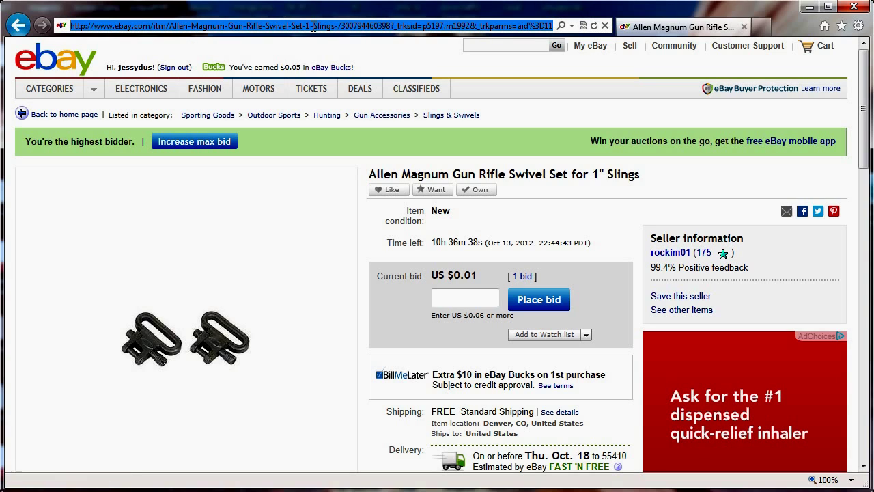
pyautogui.click(450, 65)
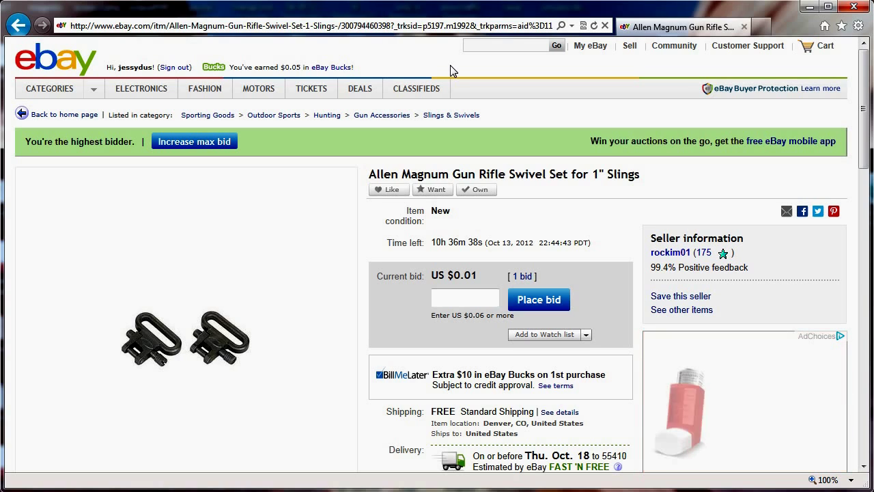
pyautogui.hotkey('alt', 'd')
pyautogui.hotkey('ctrl', 'v')
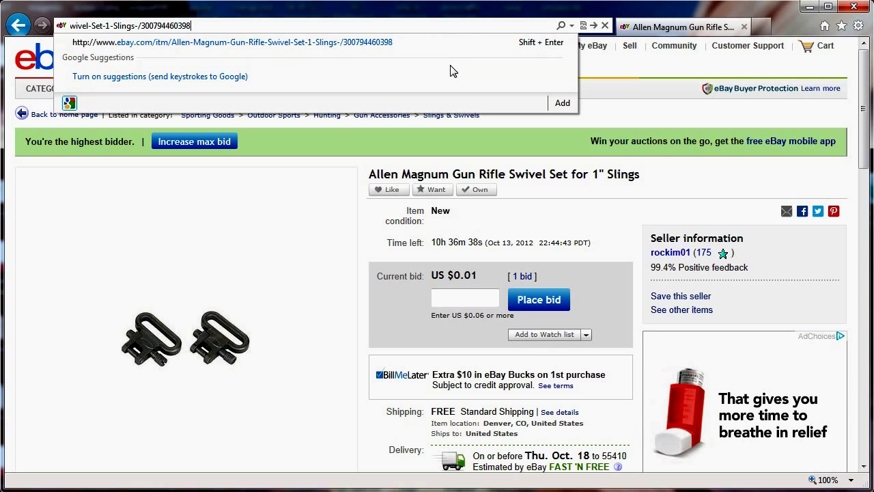
pyautogui.press('Return')
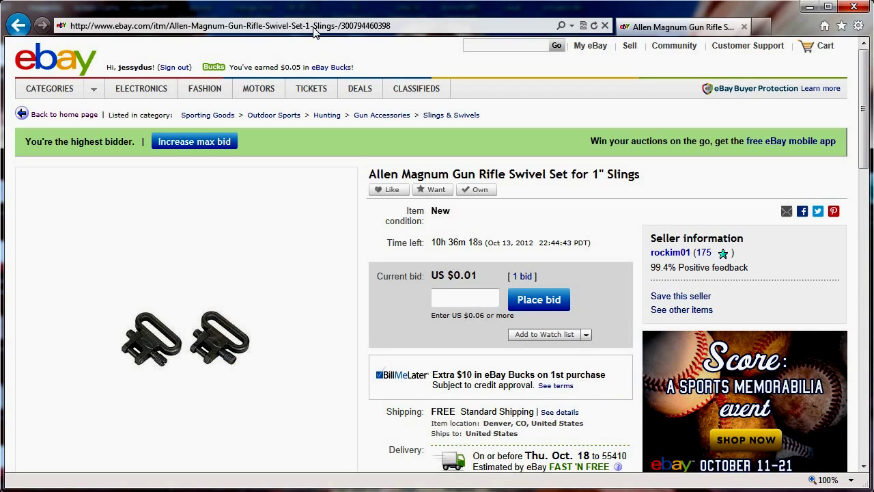
pyautogui.click(339, 27)
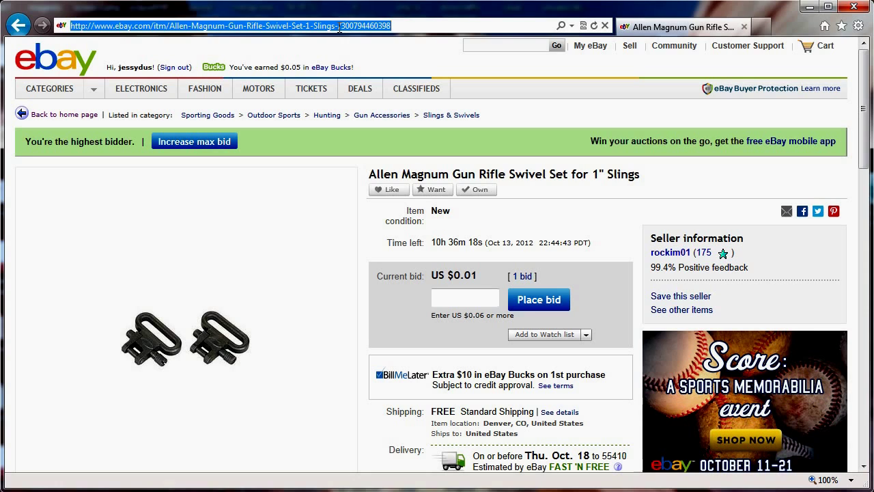
pyautogui.click(339, 27)
pyautogui.doubleClick(345, 26)
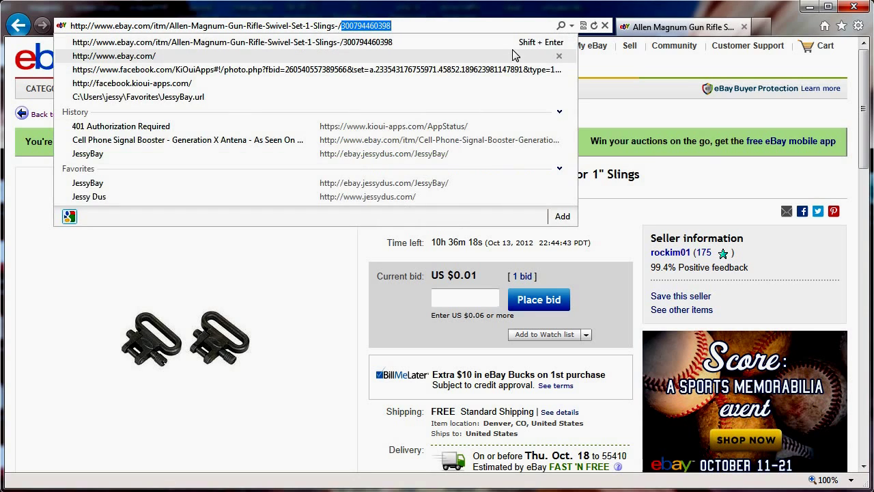
pyautogui.press('Delete')
pyautogui.press('Return')
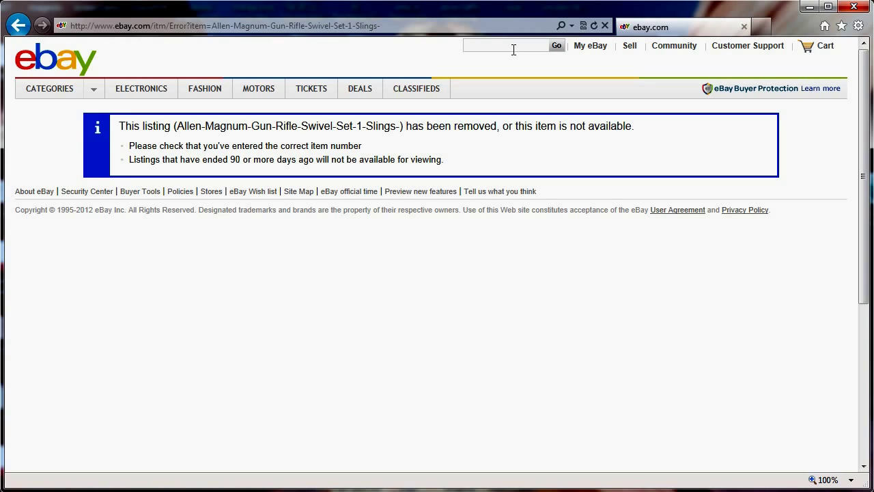
# Refresh the previous listing, then go to jessydus.com, correcting the mistyped jussydus.com.
pyautogui.hotkey('alt', 'Left')
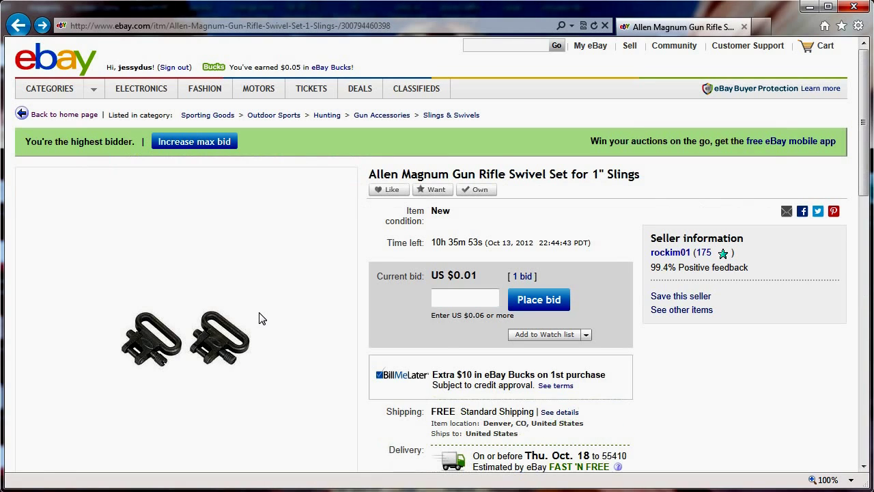
pyautogui.press('F5')
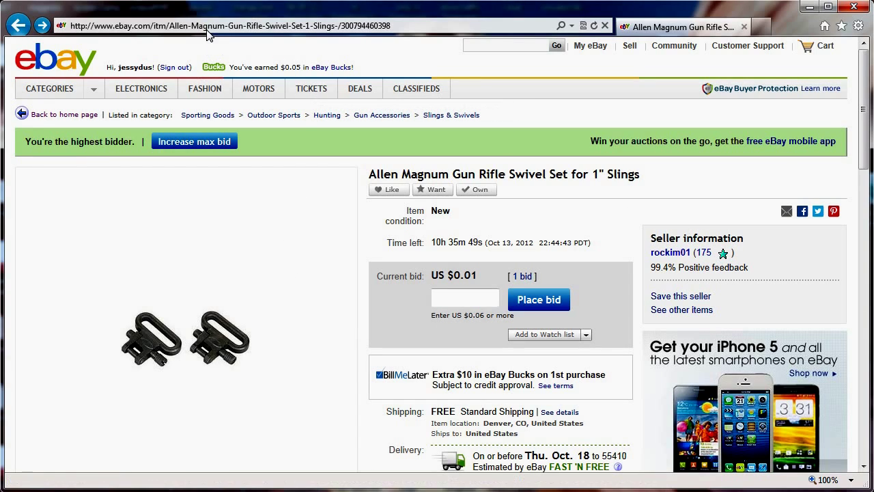
pyautogui.click(207, 27)
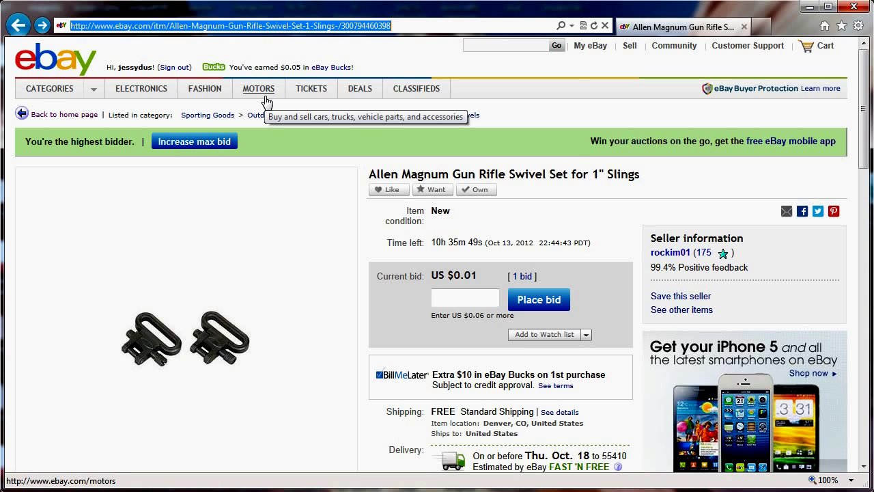
pyautogui.write('jus')
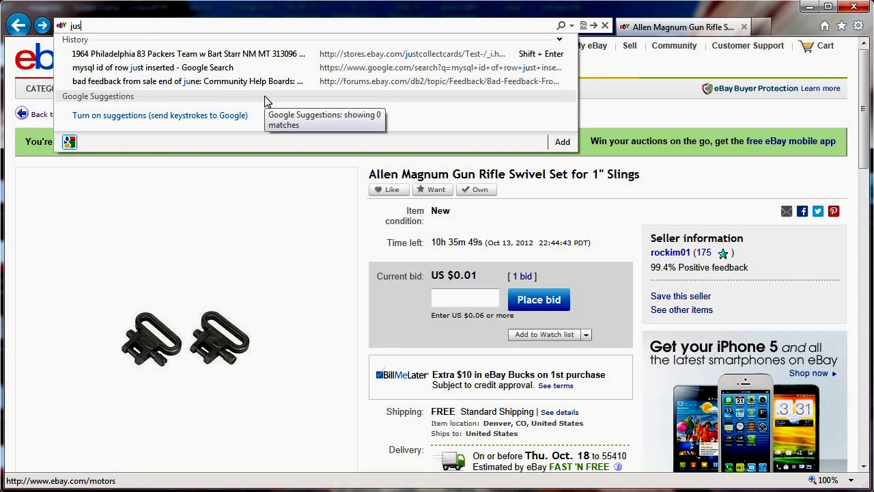
pyautogui.write('sydus.com')
pyautogui.press('Return')
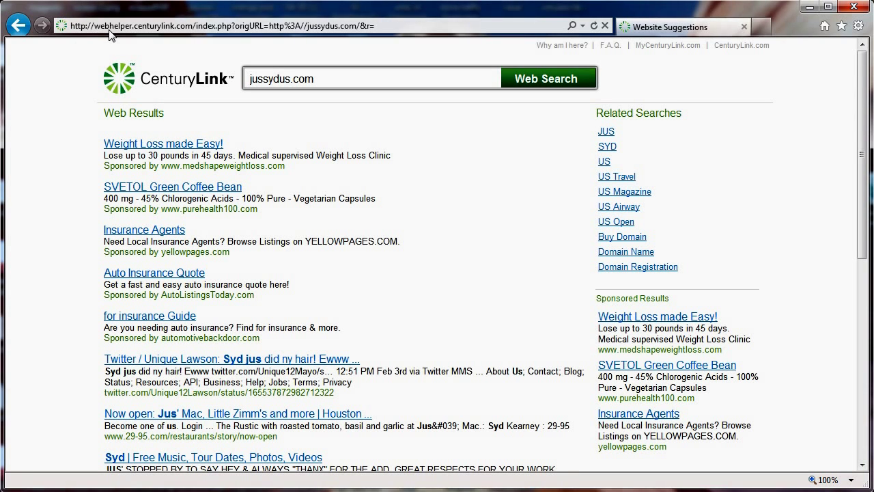
pyautogui.click(109, 27)
pyautogui.write('jessydu')
pyautogui.write('s.com')
pyautogui.press('Return')
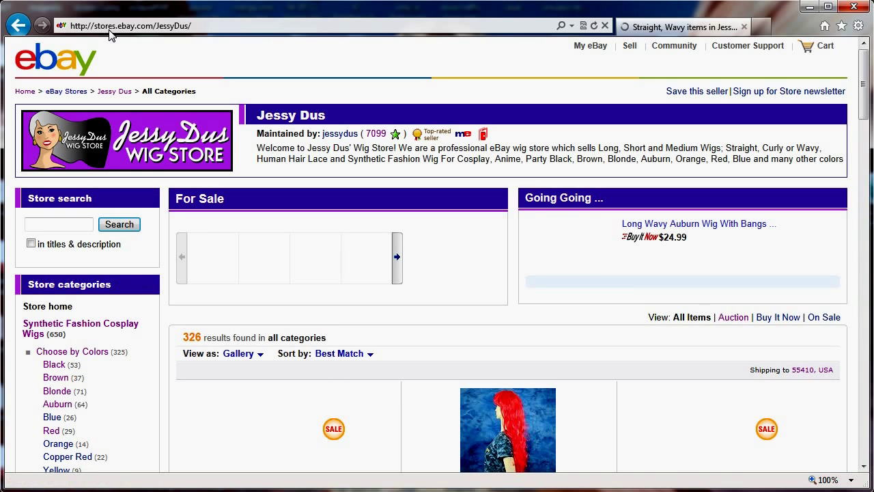
# Open the Long Straight Red Wig listing, delete its address's tracking tail, reload, then return to the store.
pyautogui.scroll(-3, 351, 347)
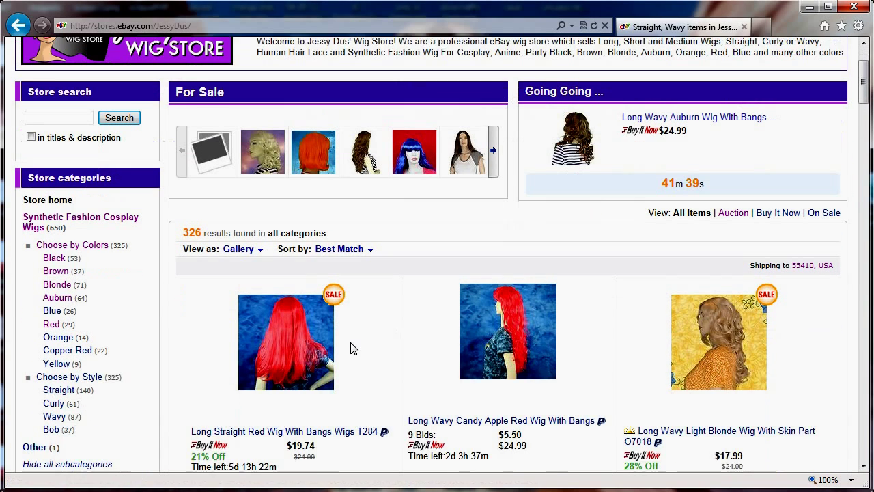
pyautogui.click(280, 325)
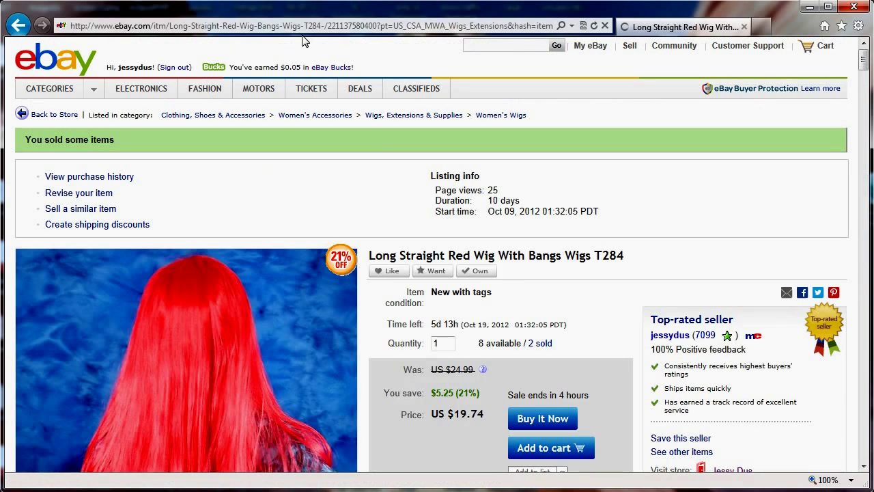
pyautogui.click(316, 29)
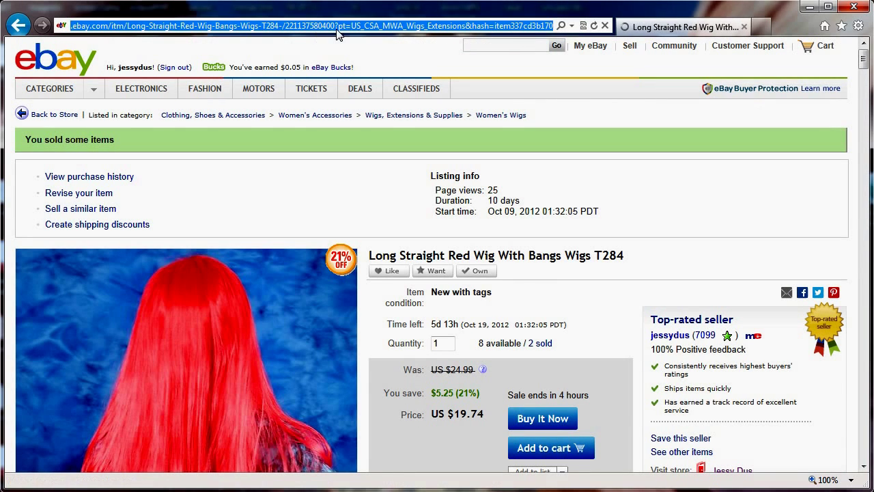
pyautogui.click(335, 29)
pyautogui.hotkey('shift', 'End')
pyautogui.press('Delete')
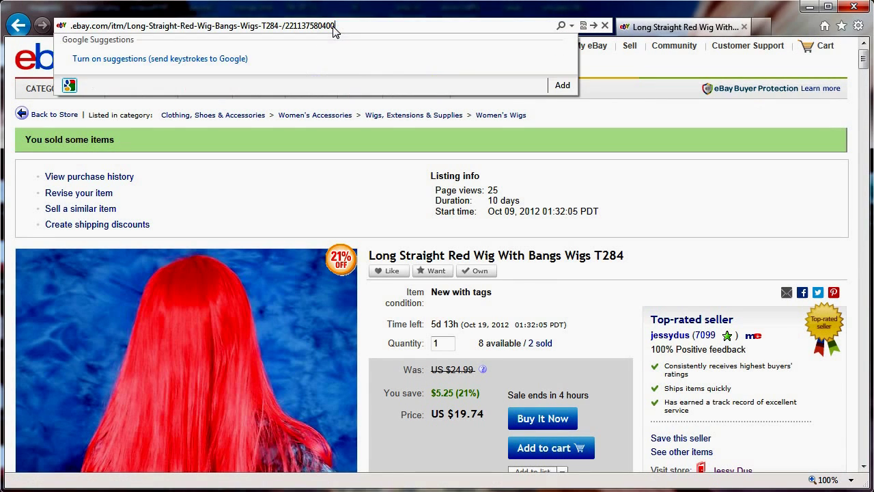
pyautogui.press('Return')
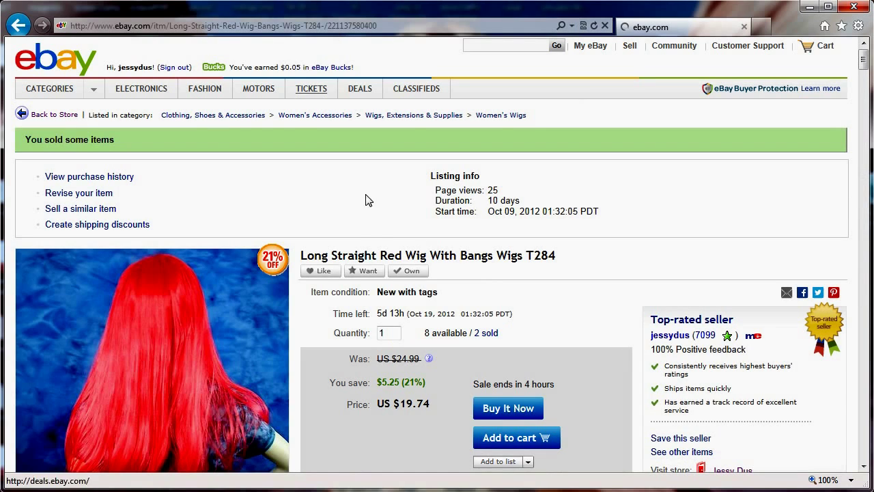
pyautogui.press('BackSpace')
pyautogui.press('BackSpace')
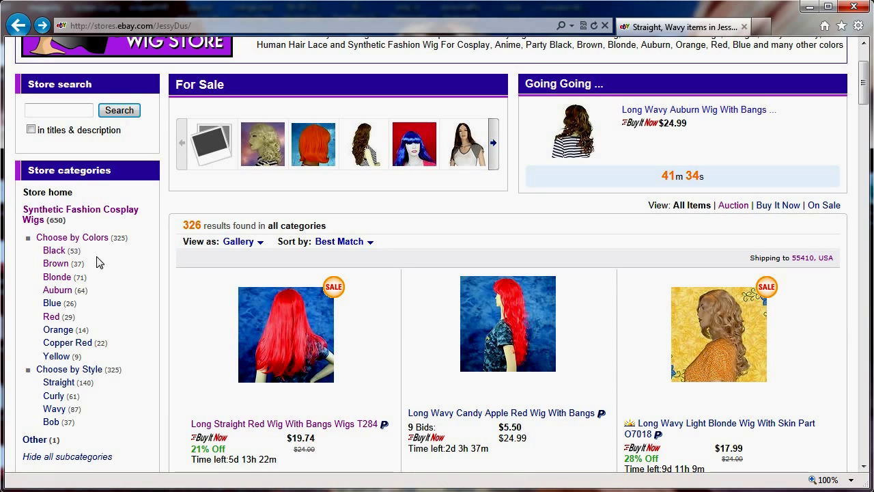
# Open the Red category and delete the ?_fsub query so the address ends at _i.html.
pyautogui.click(50, 318)
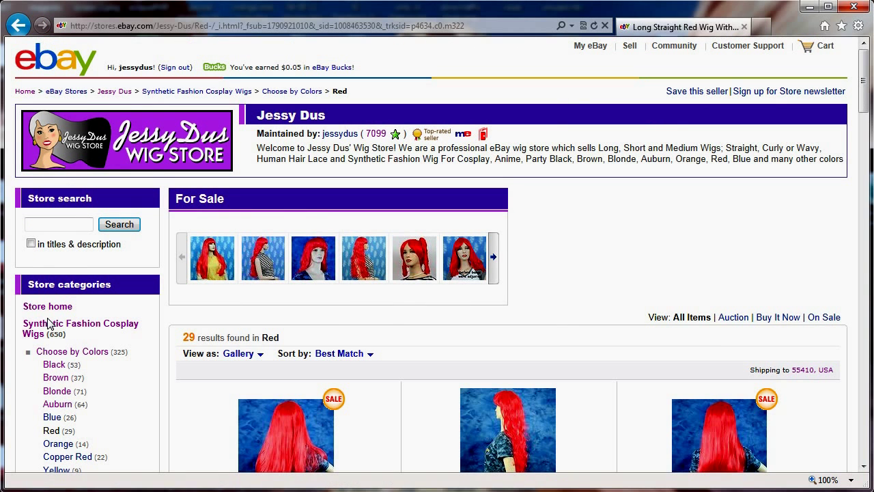
pyautogui.scroll(-1, 312, 407)
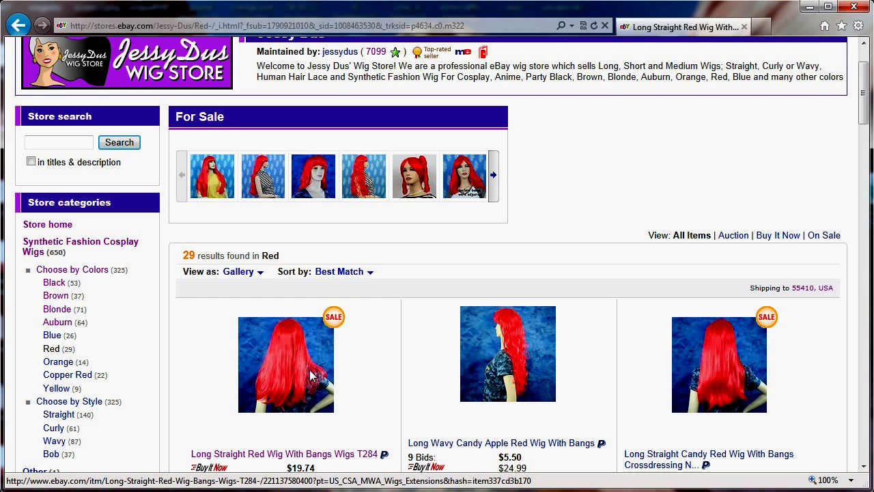
pyautogui.click(241, 28)
pyautogui.click(241, 27)
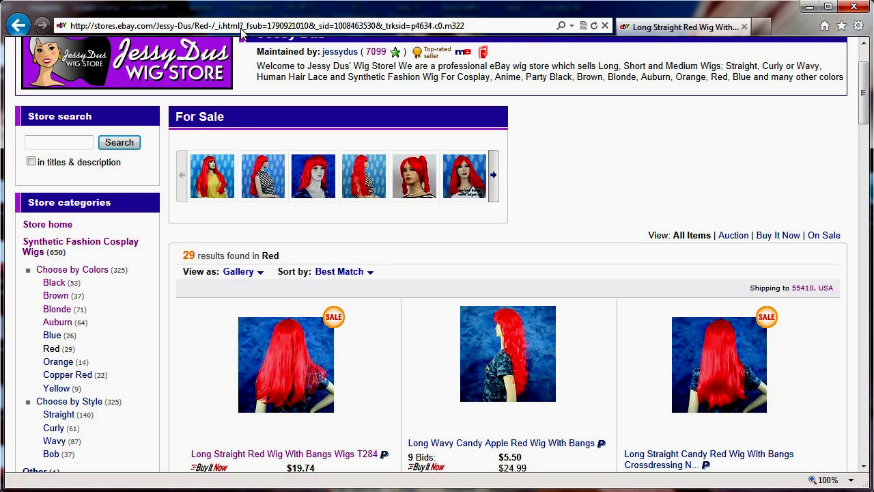
pyautogui.moveTo(242, 28); pyautogui.dragTo(512, 6)
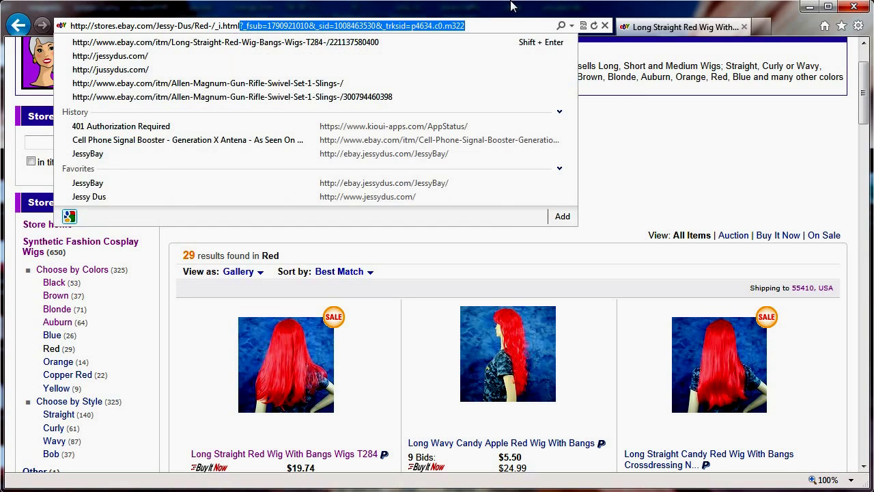
pyautogui.press('BackSpace')
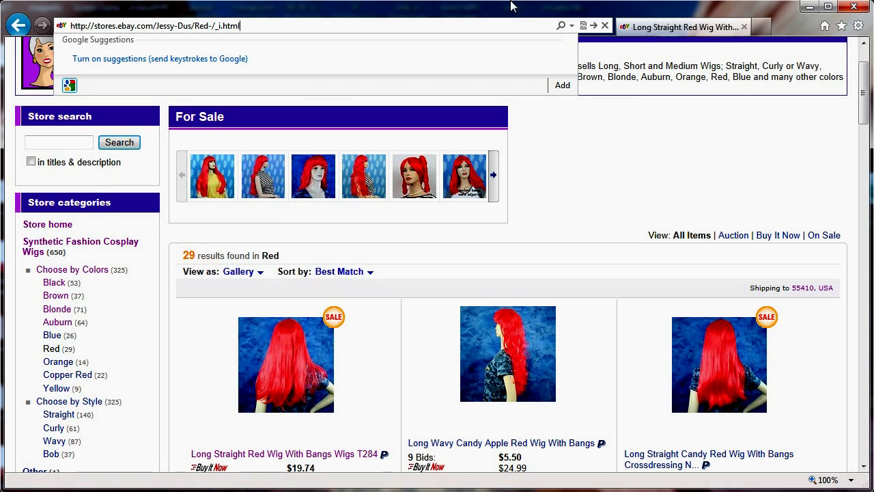
pyautogui.press('Return')
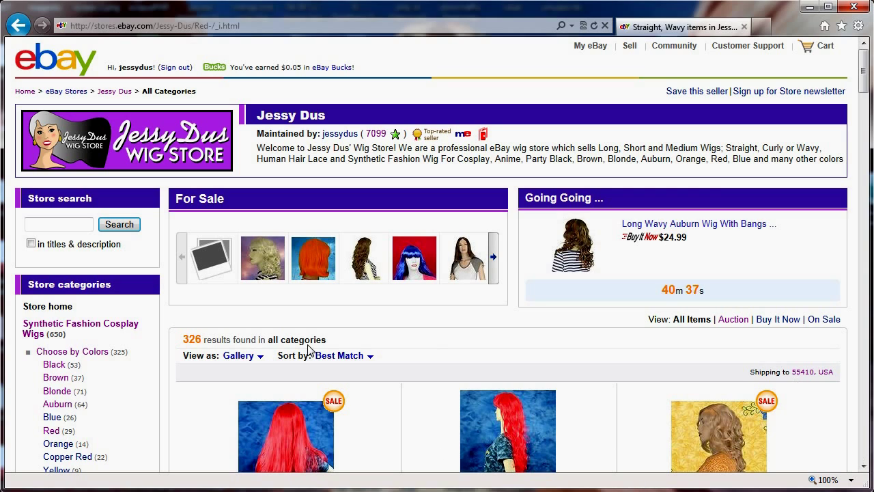
# Delete _i.html so the Red category address ends at Red-/ and load it.
pyautogui.click(212, 28)
pyautogui.moveTo(216, 28); pyautogui.dragTo(384, 43)
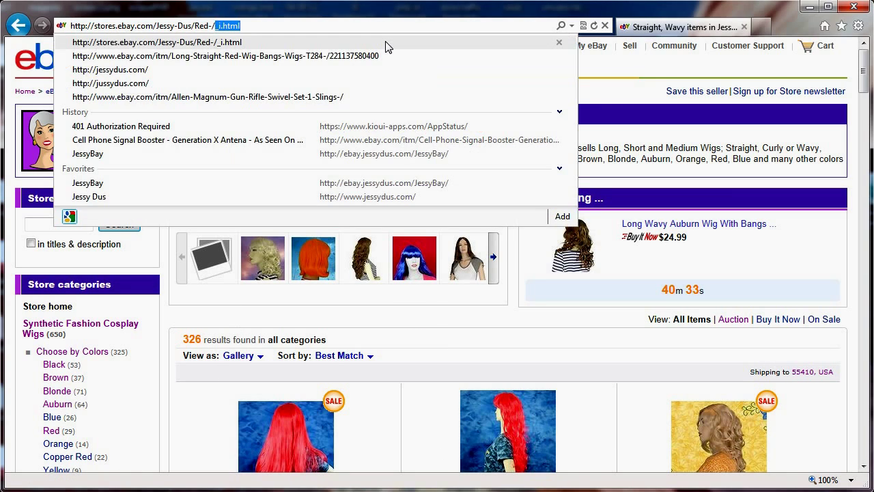
pyautogui.press('BackSpace')
pyautogui.press('Return')
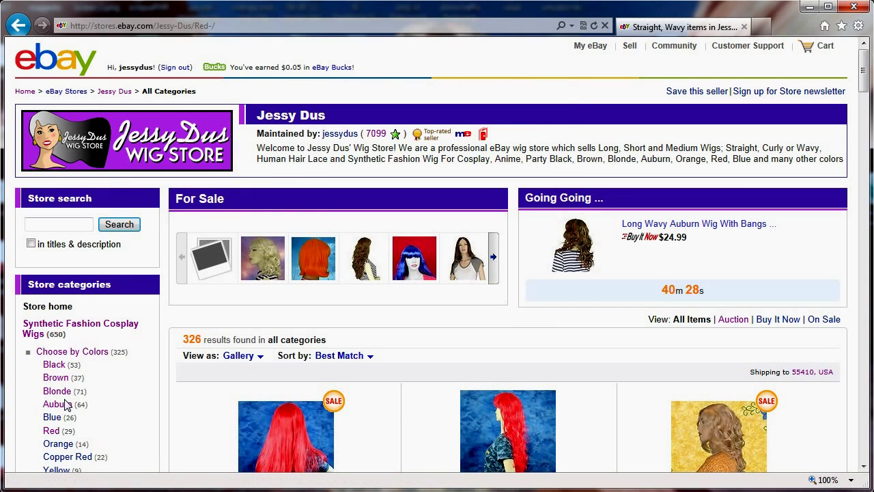
# Reopen the Red category and load its address trimmed to stores.ebay.com/Jessy-Dus/Red.
pyautogui.click(53, 432)
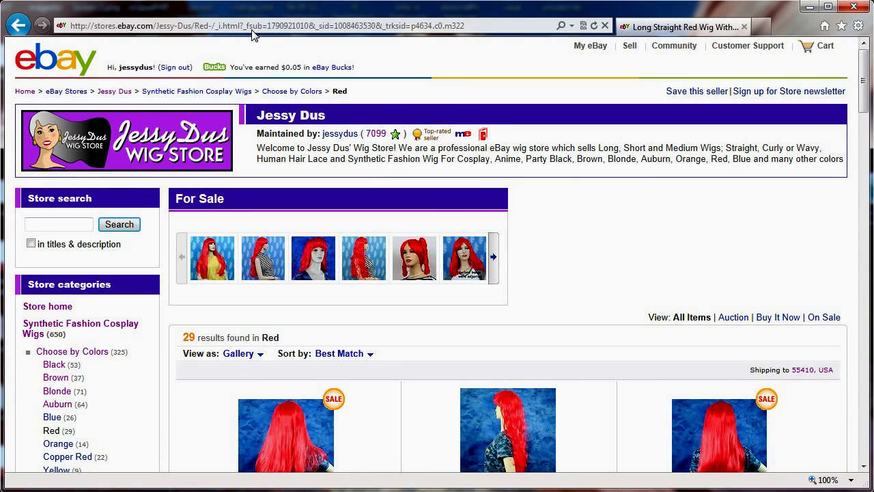
pyautogui.click(214, 28)
pyautogui.moveTo(220, 26); pyautogui.dragTo(208, 26)
pyautogui.hotkey('shift', 'End')
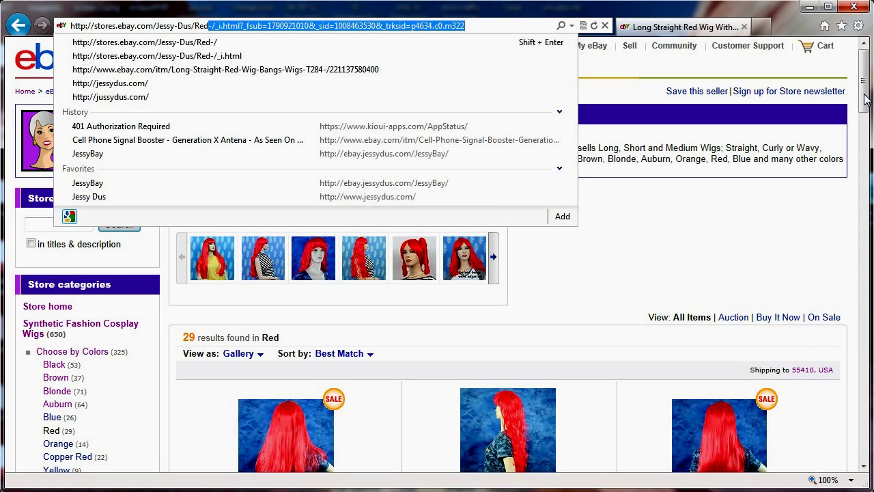
pyautogui.press('Delete')
pyautogui.press('Return')
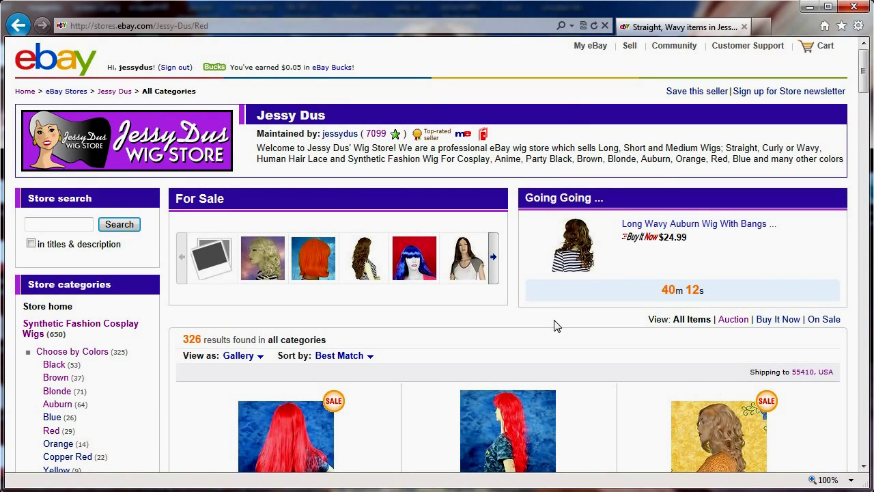
# Scroll the results and open the Synthetic Fashion Cosplay Wigs category.
pyautogui.moveTo(424, 267)
pyautogui.scroll(-1, 405, 358)
pyautogui.scroll(-1, 404, 358)
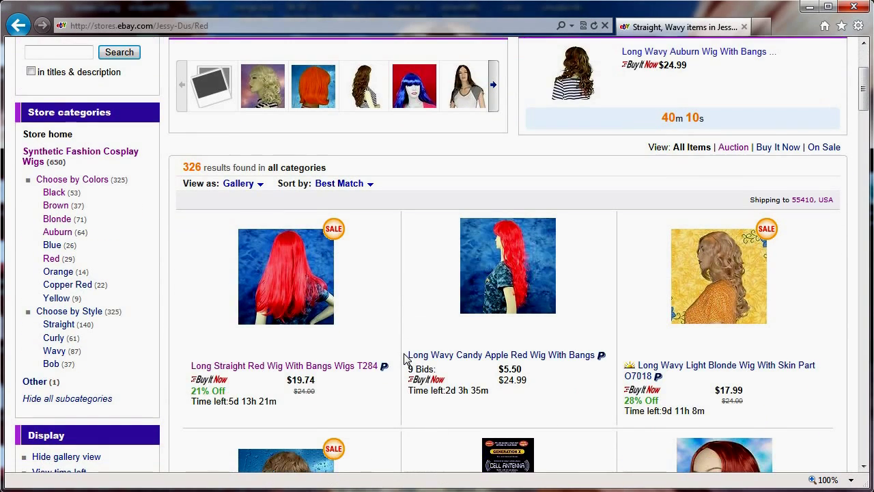
pyautogui.scroll(2, 404, 358)
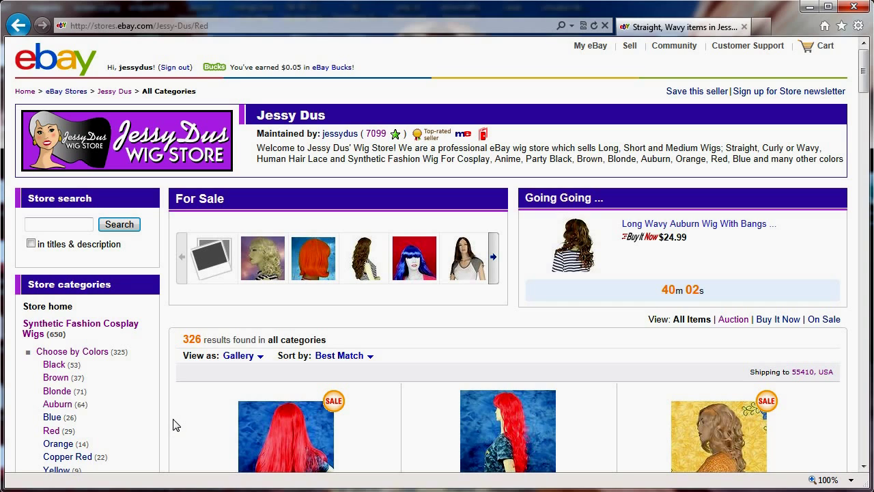
pyautogui.click(92, 324)
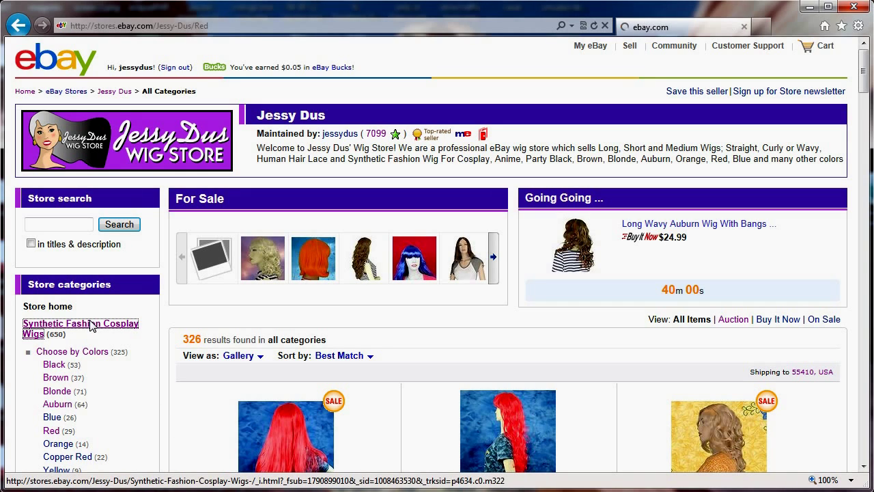
# Trim the category address after Wigs-/, load it, then go to the Jessy Dus store home.
pyautogui.click(319, 29)
pyautogui.moveTo(305, 28); pyautogui.dragTo(755, 72)
pyautogui.press('BackSpace')
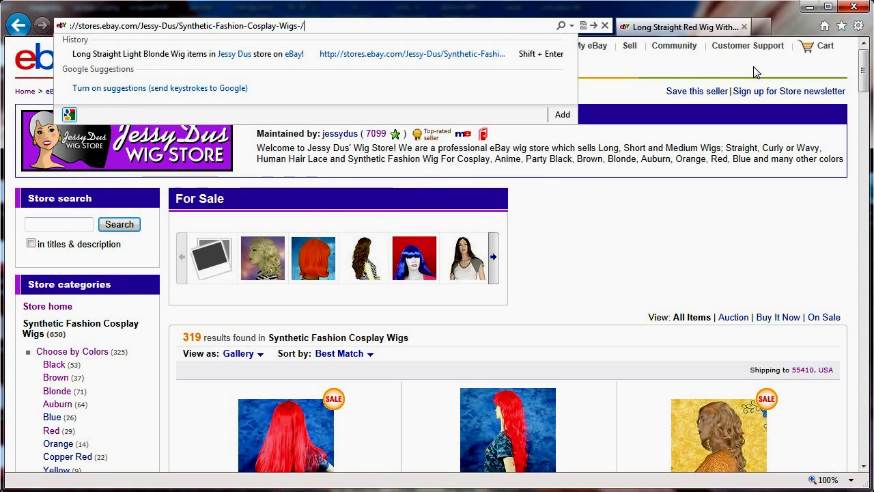
pyautogui.press('Return')
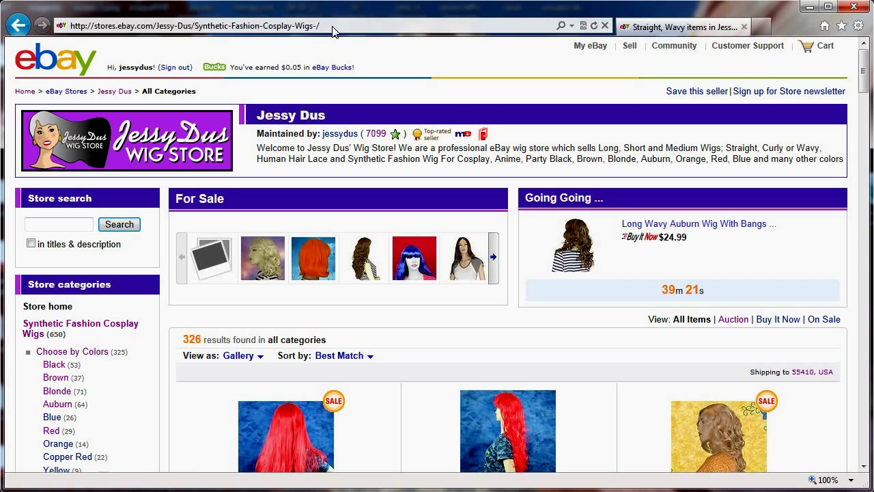
pyautogui.click(108, 95)
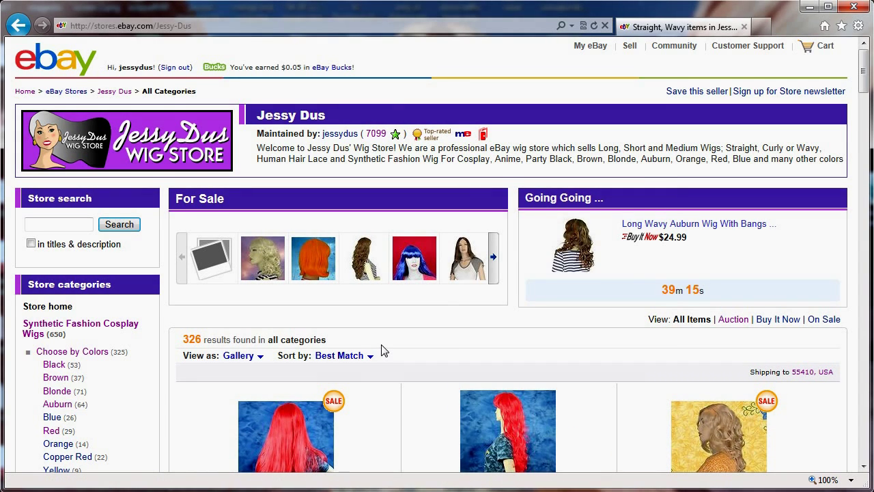
# View the Wig Maintenance and Care store page, then open the Blonde colour category (71 wigs).
pyautogui.scroll(-5, 381, 351)
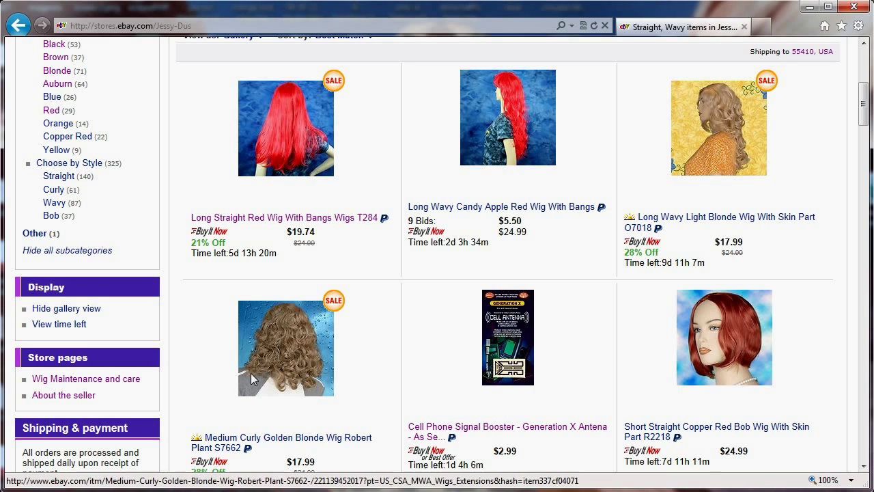
pyautogui.click(75, 382)
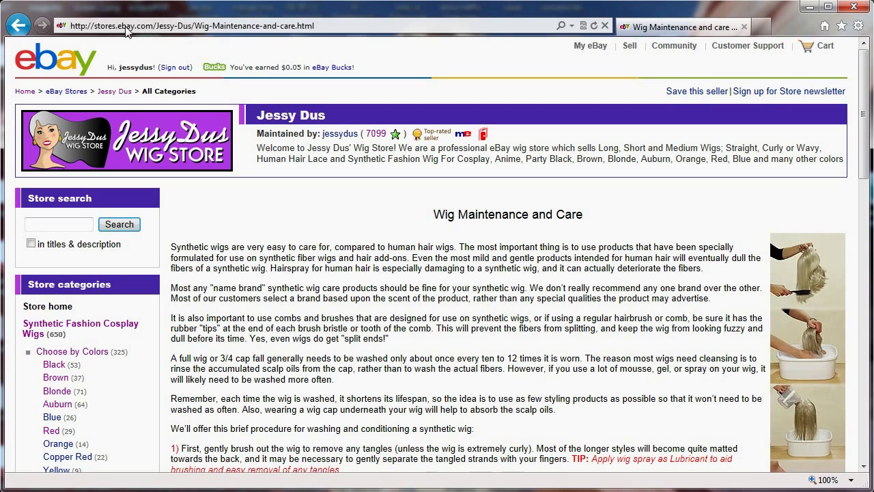
pyautogui.click(327, 31)
pyautogui.click(323, 31)
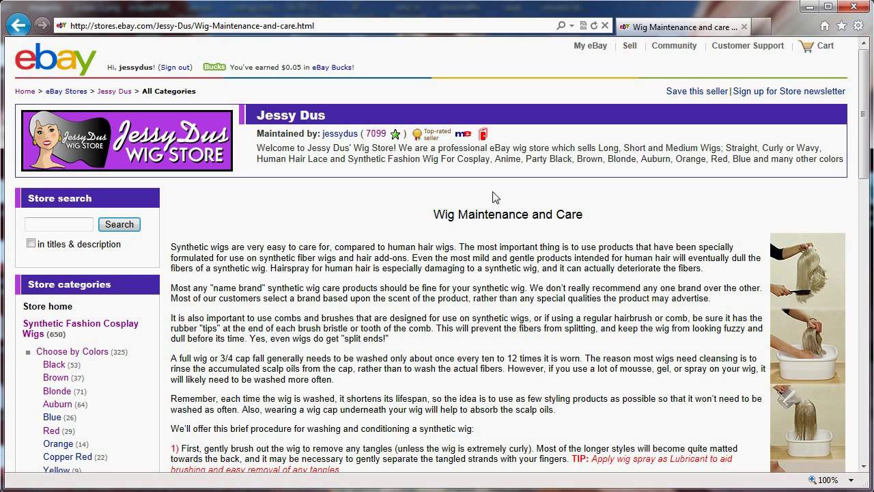
pyautogui.moveTo(440, 216); pyautogui.dragTo(564, 216)
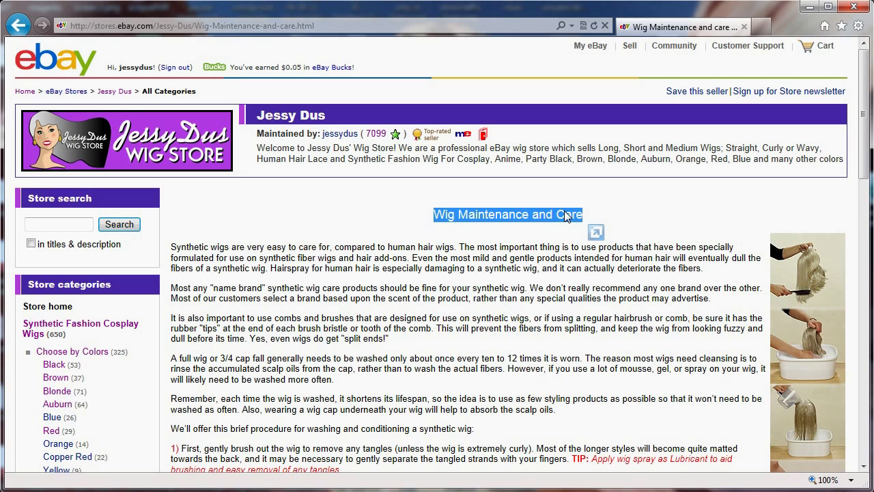
pyautogui.click(55, 393)
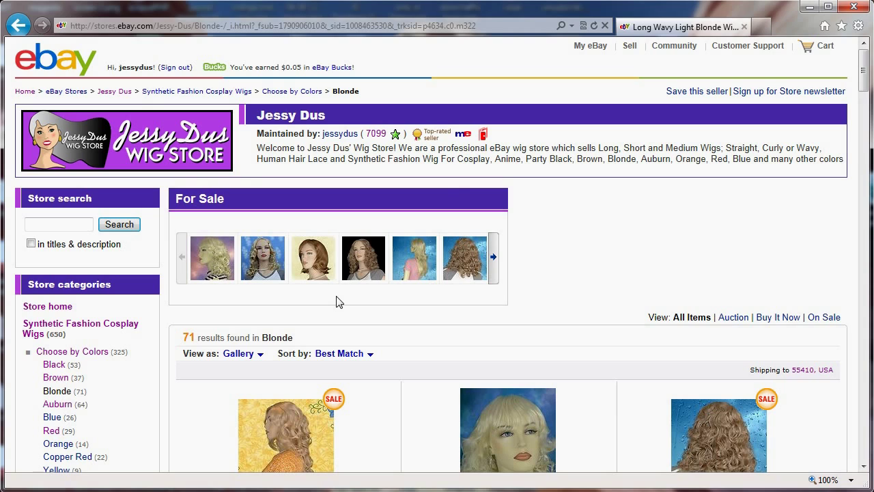
# Load the Choose by Colors category with its address trimmed to end at _i.html, showing 325 results.
pyautogui.click(287, 93)
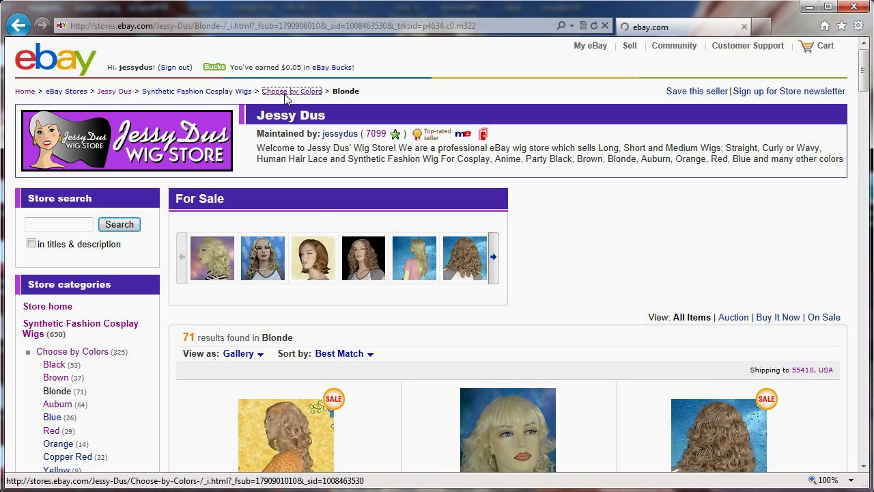
pyautogui.click(295, 27)
pyautogui.moveTo(291, 28); pyautogui.dragTo(847, 125)
pyautogui.press('BackSpace')
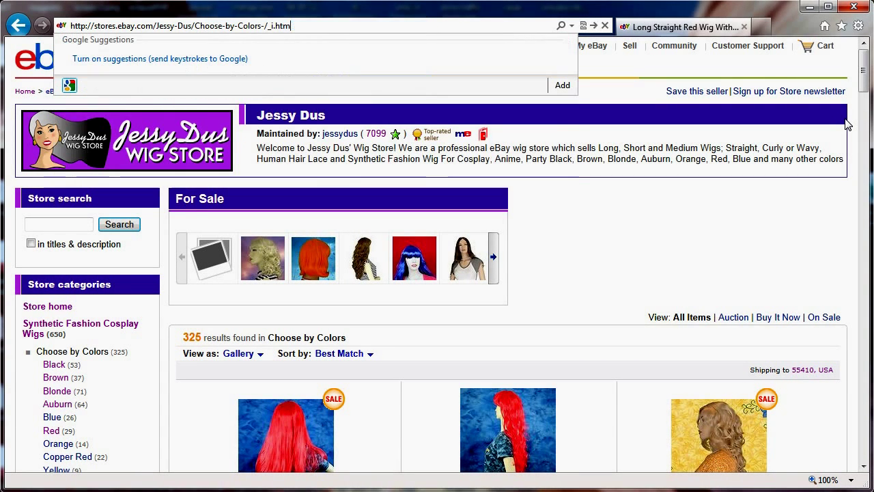
pyautogui.write('l')
pyautogui.press('Return')
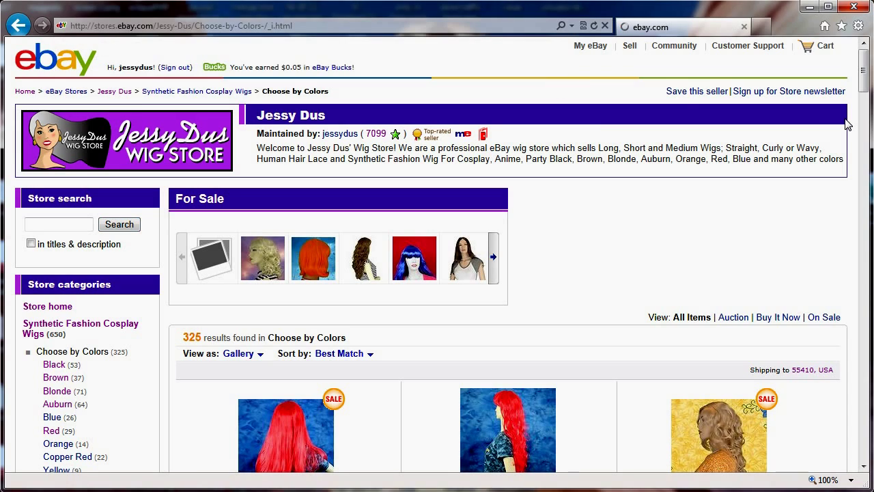